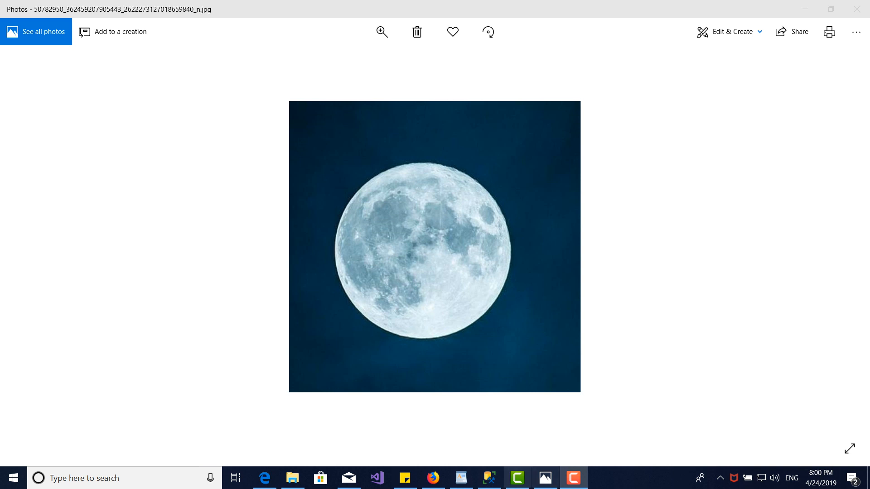
# Switch to WordPad and review the listed methods for moving a database, focusing on Detach and Attach.
pyautogui.click(461, 479)
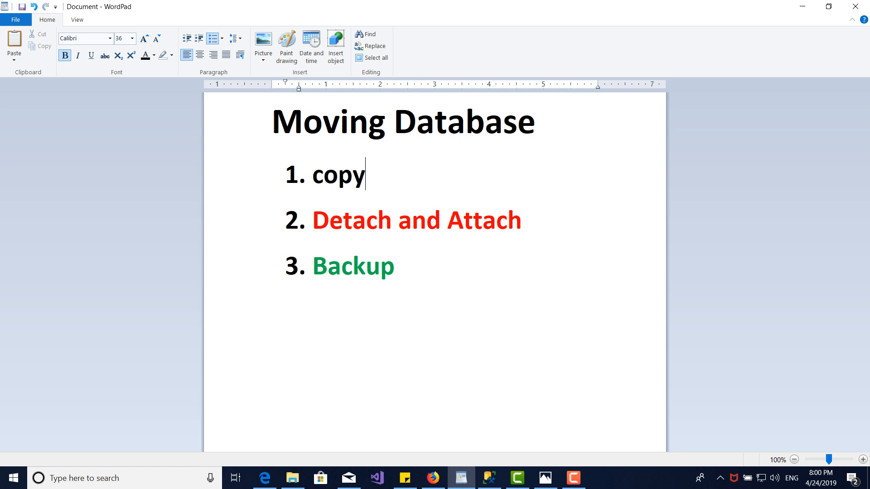
pyautogui.hotkey('ctrl', 'shift', 'Left')
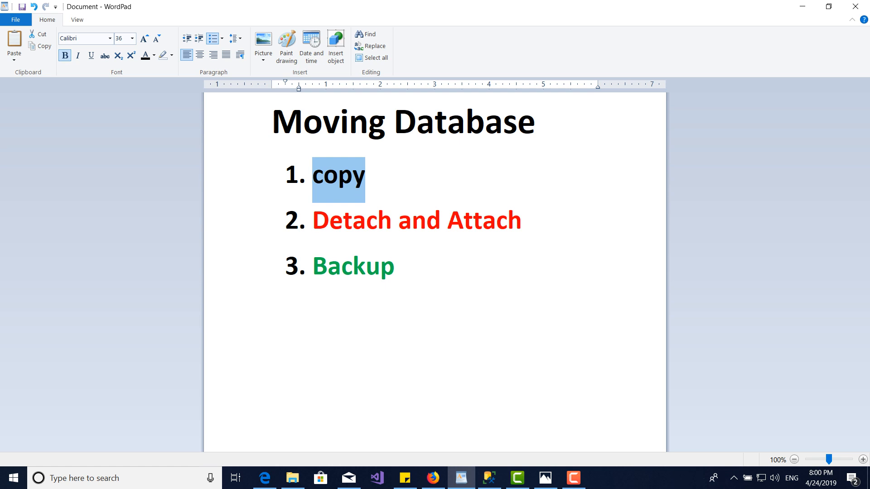
pyautogui.doubleClick(352, 222)
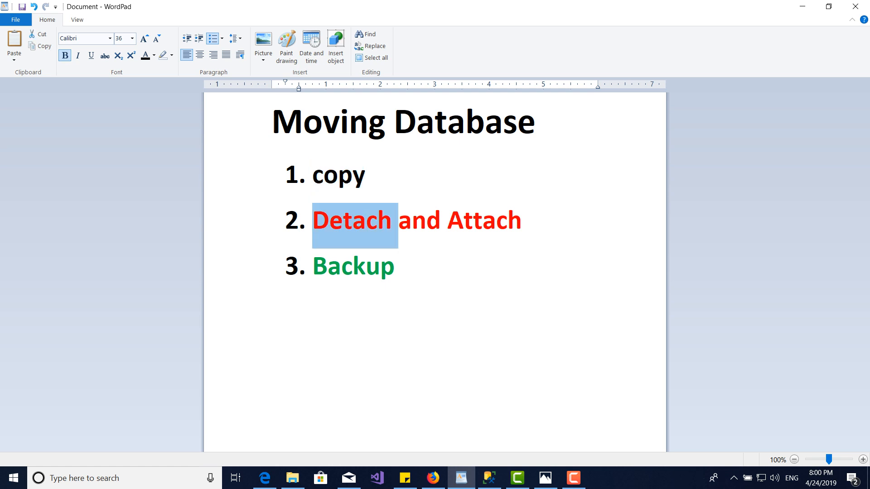
pyautogui.press('End')
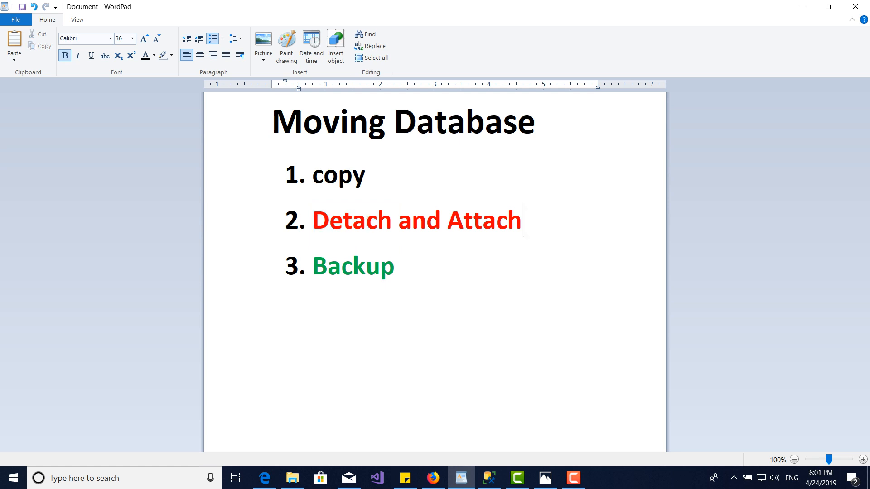
pyautogui.hotkey('ctrl', 'shift', 'Left')
pyautogui.hotkey('ctrl', 'shift', 'Left')
pyautogui.hotkey('ctrl', 'shift', 'Left')
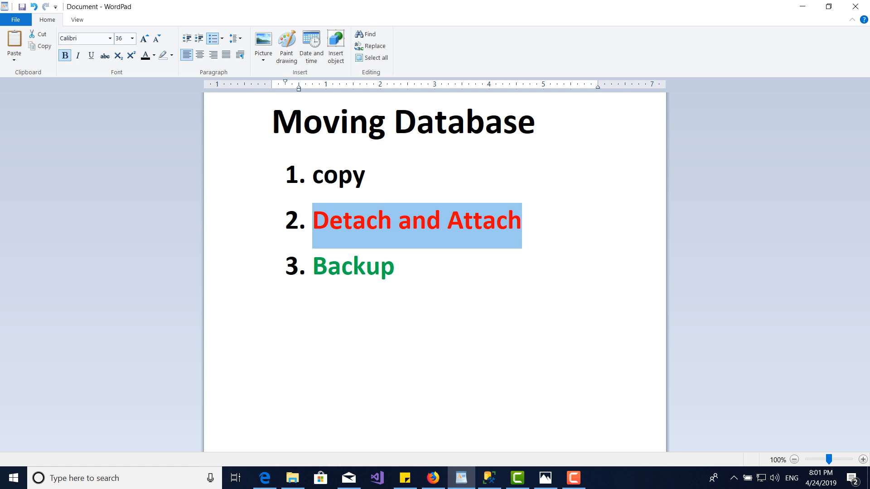
pyautogui.click(342, 266)
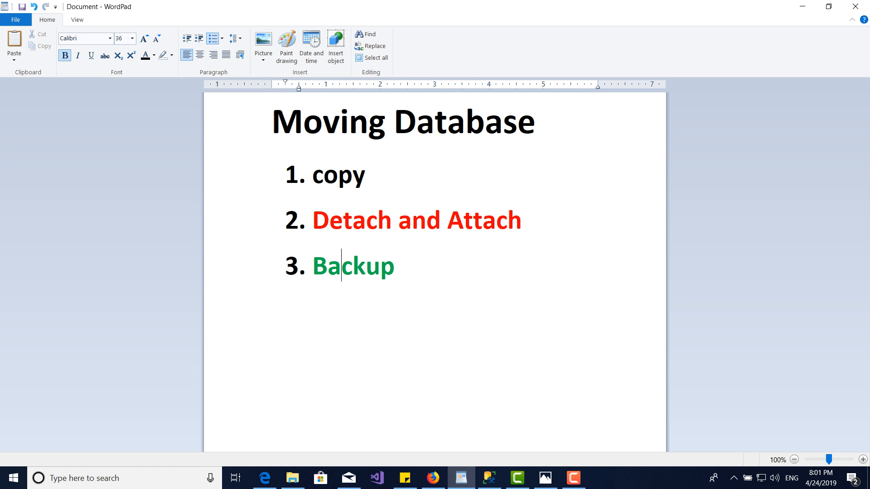
pyautogui.click(313, 221)
pyautogui.moveTo(313, 221); pyautogui.dragTo(521, 222)
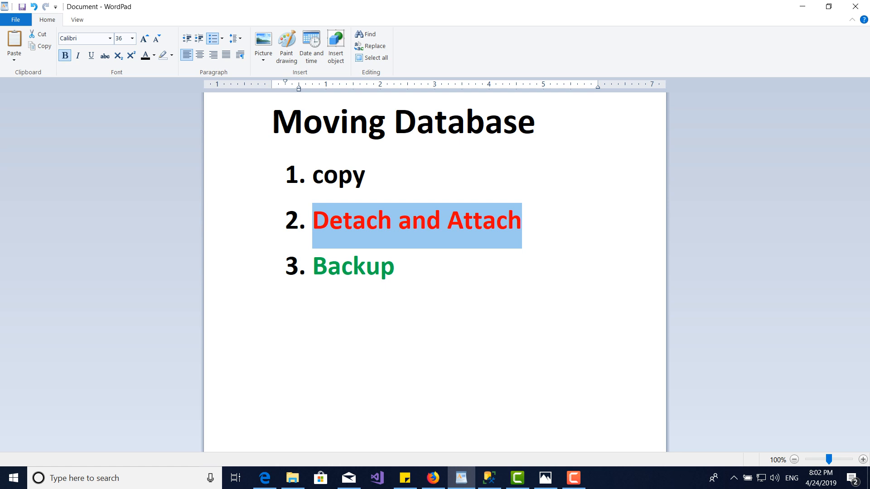
# Switch to SQL Server Management Studio and detach the Aryub_ZaziDB database with Drop Connections enabled.
pyautogui.click(489, 478)
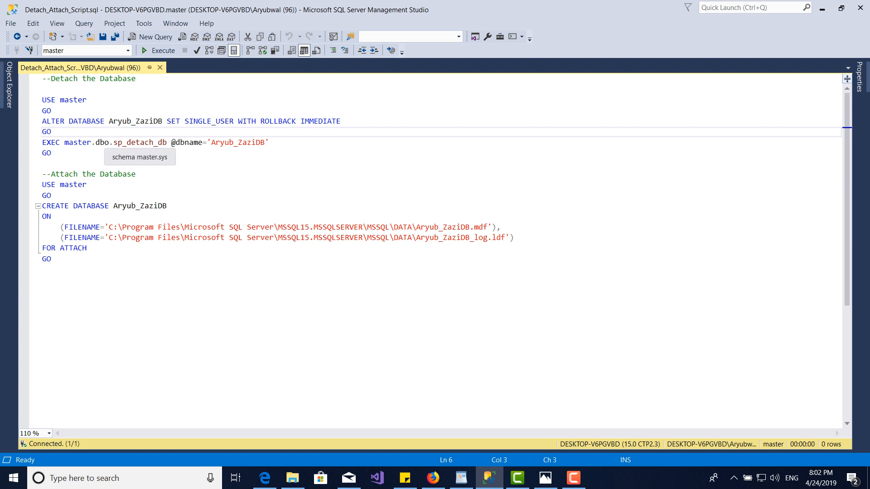
pyautogui.press('F8')
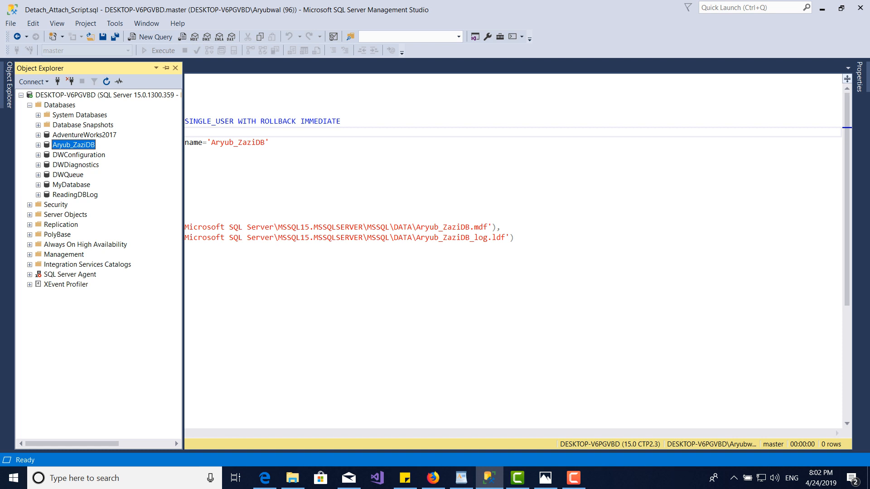
pyautogui.rightClick(86, 146)
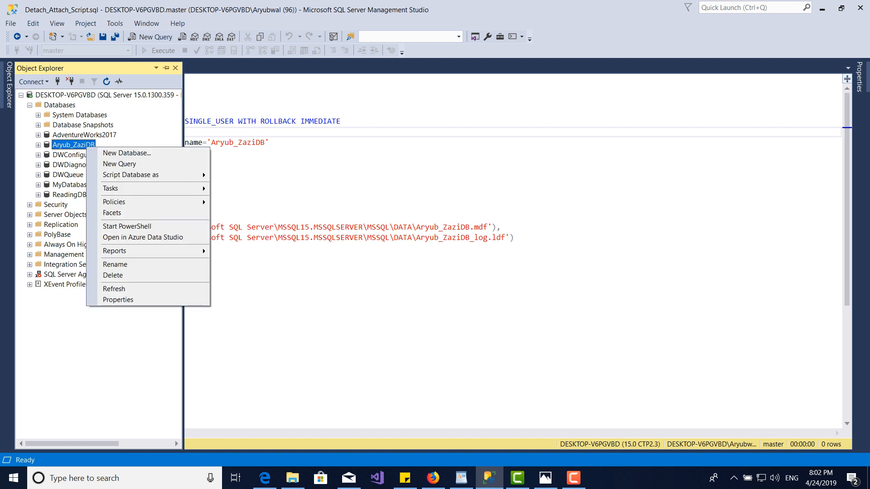
pyautogui.moveTo(136, 189)
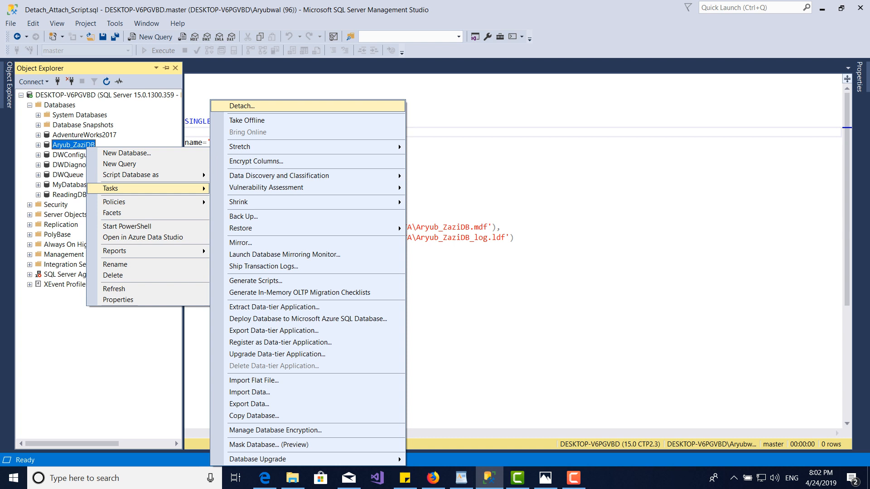
pyautogui.click(242, 107)
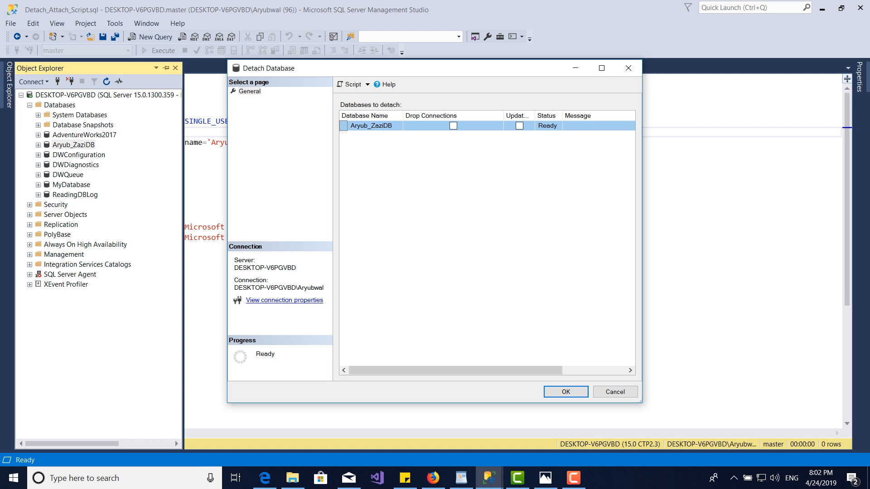
pyautogui.click(453, 126)
pyautogui.press('Return')
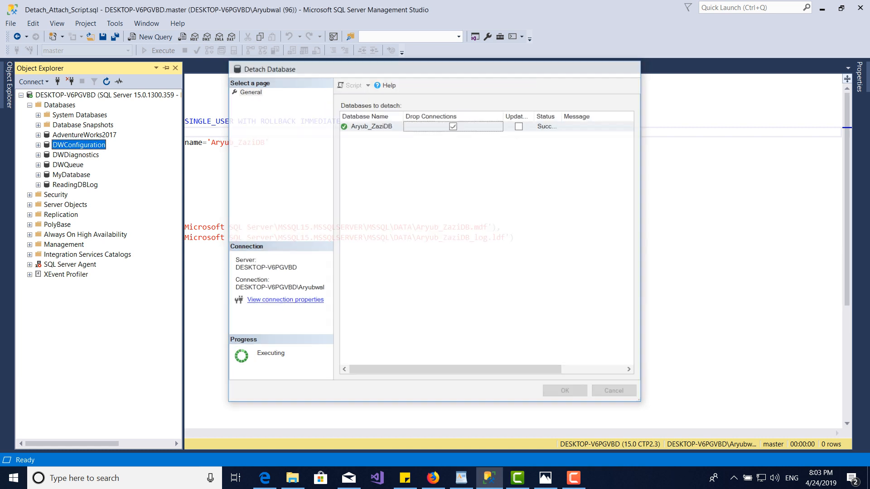
# Attach the Aryub_ZaziDB database to the server from the Aryub_ZaziDB.mdf file in the MSSQL DATA folder.
pyautogui.click(60, 105)
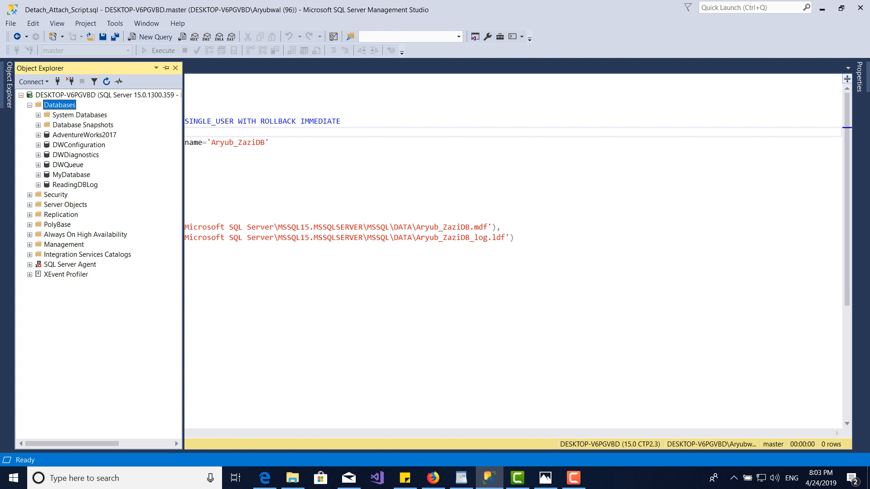
pyautogui.rightClick(68, 104)
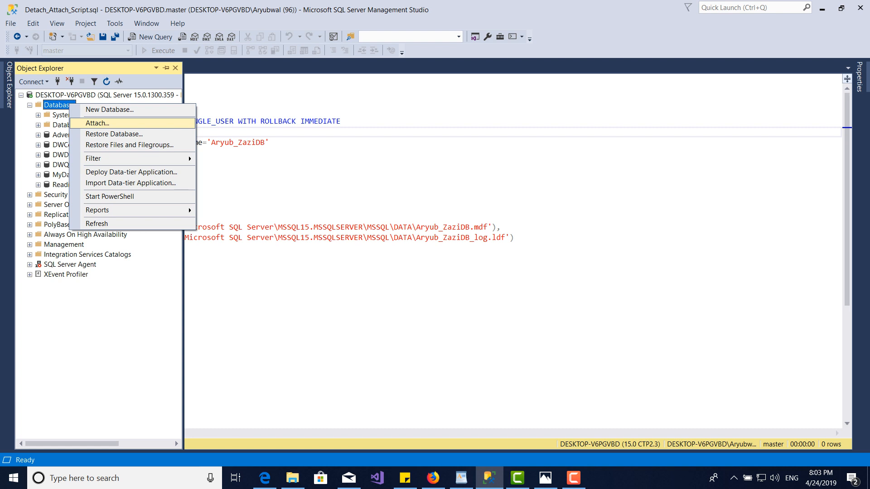
pyautogui.press('Return')
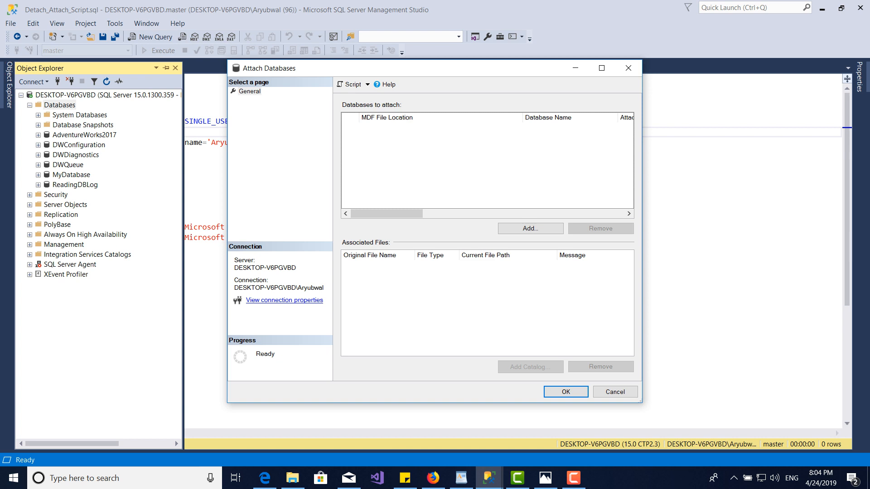
pyautogui.press('Tab')
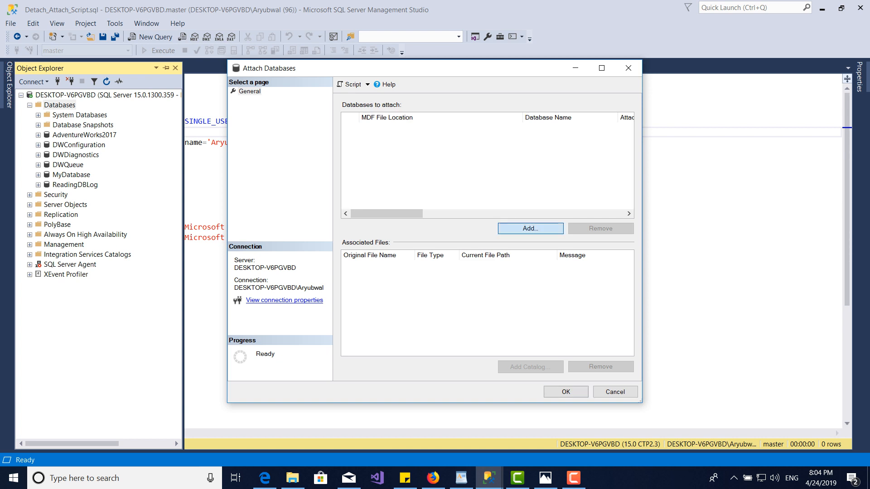
pyautogui.press('Return')
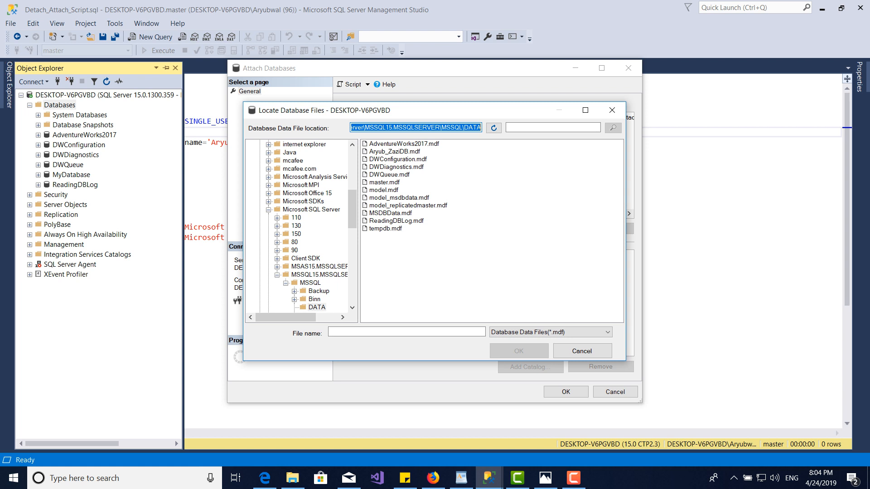
pyautogui.click(394, 151)
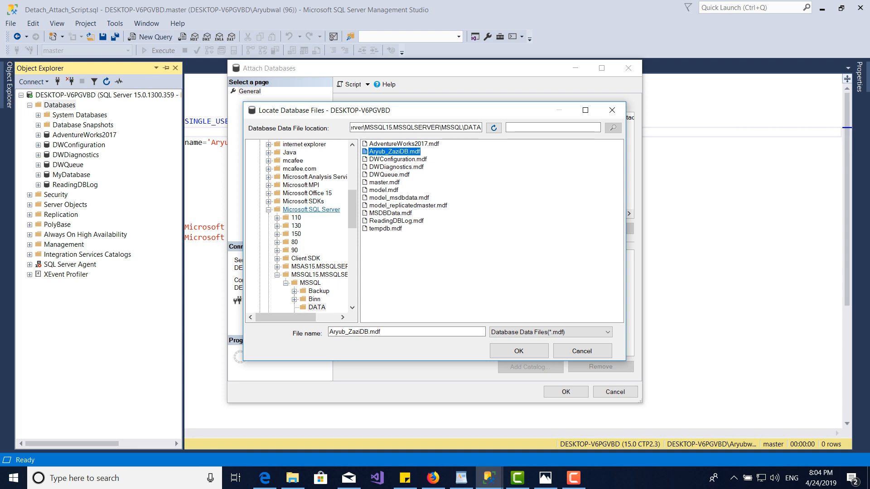
pyautogui.click(519, 351)
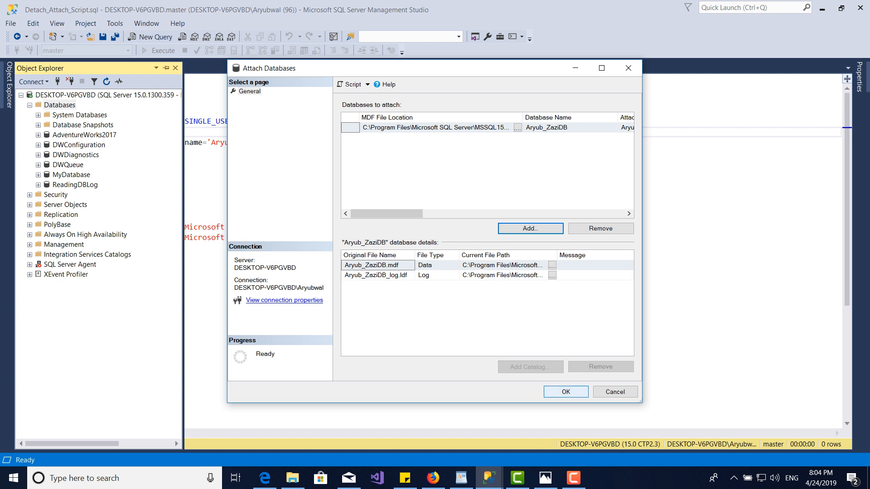
pyautogui.click(566, 392)
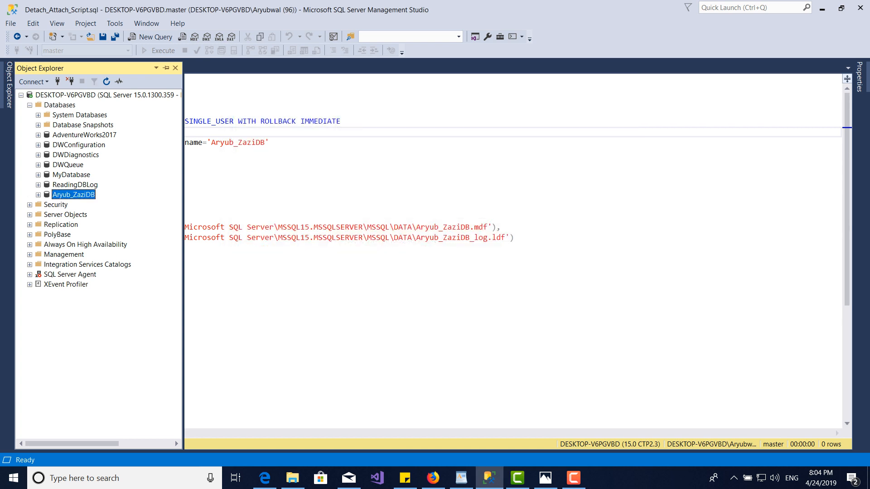
# Refresh the server's database list and select the Aryub_ZaziDB database.
pyautogui.click(63, 105)
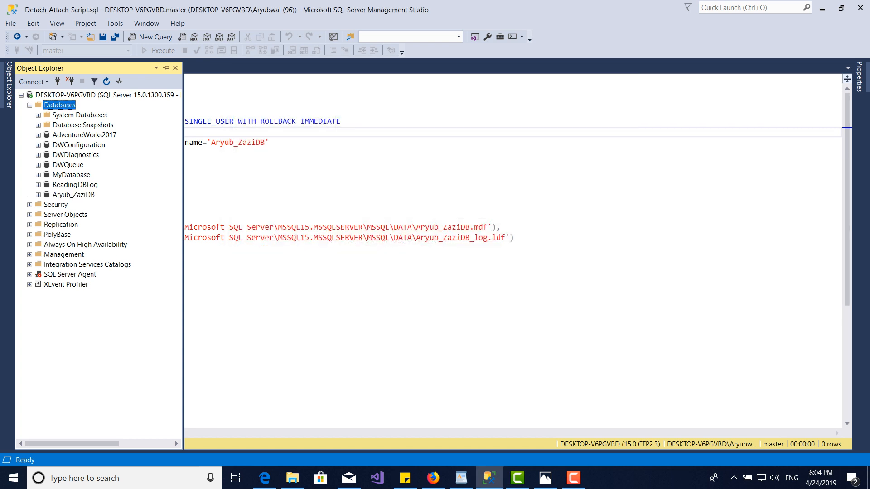
pyautogui.rightClick(66, 104)
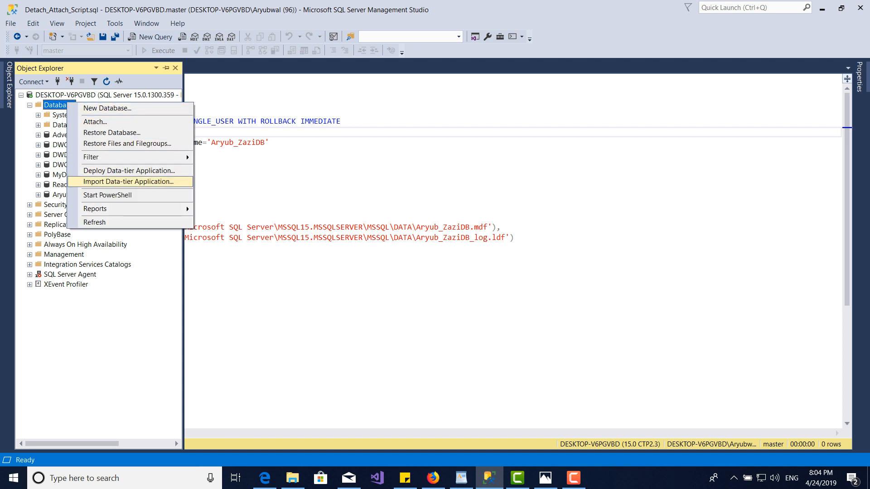
pyautogui.click(95, 222)
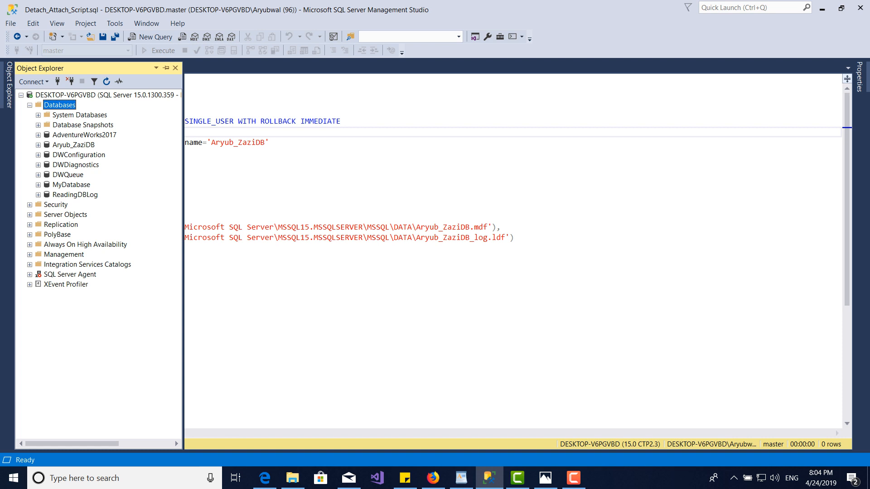
pyautogui.click(73, 145)
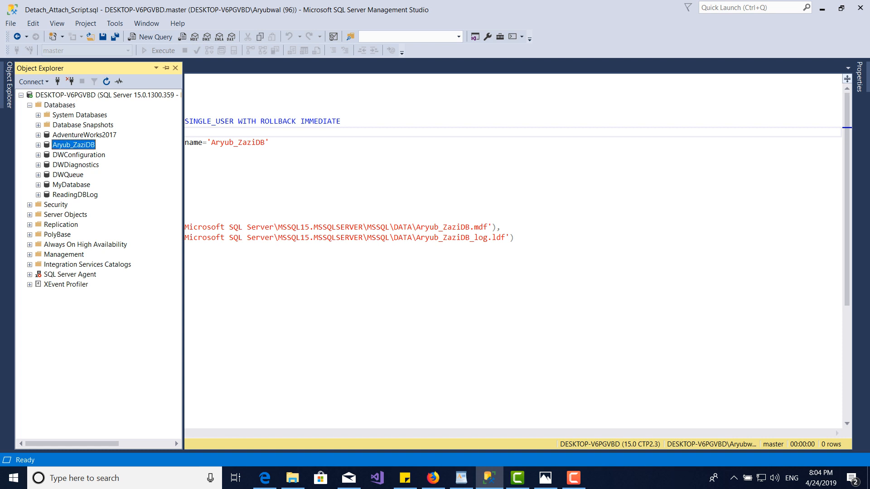
# Examine the detach script's USE master line and its ALTER DATABASE statement setting Aryub_ZaziDB to SINGLE_USER WITH ROLLBACK IMMEDIATE.
pyautogui.click(290, 185)
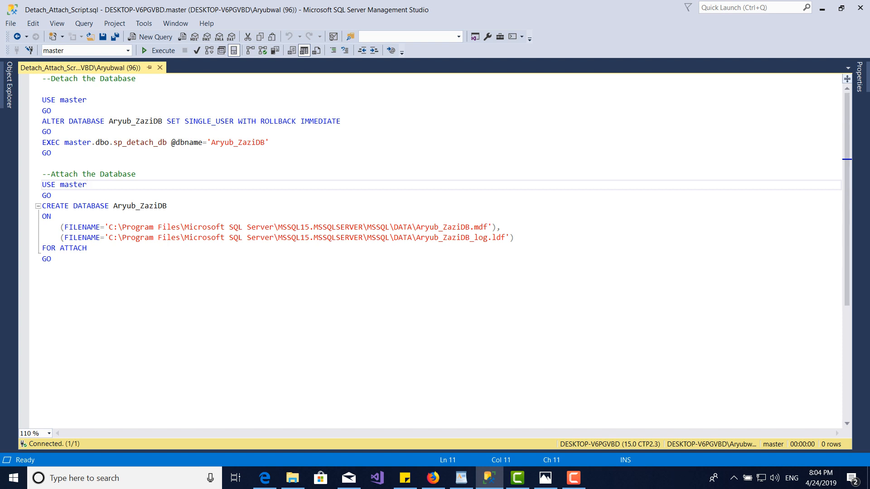
pyautogui.moveTo(42, 100)
pyautogui.mouseDown()
pyautogui.moveTo(42, 111)
pyautogui.moveTo(43, 100)
pyautogui.mouseUp()
pyautogui.click(51, 111)
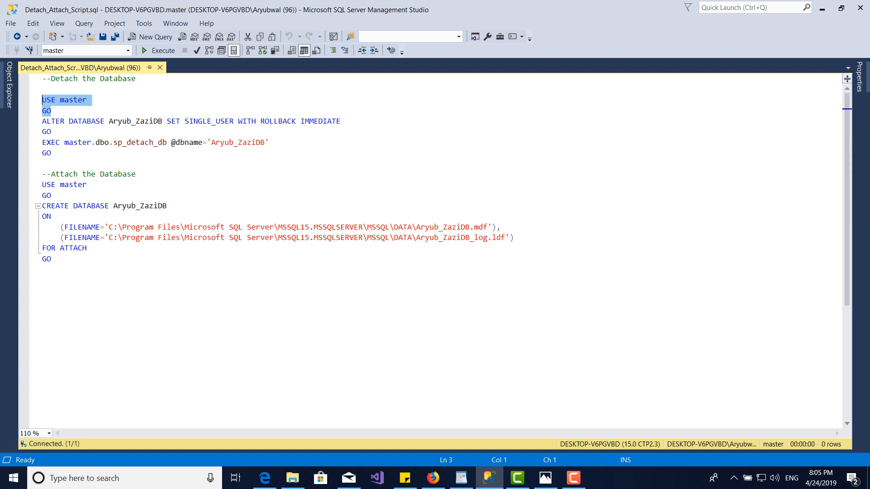
pyautogui.click(51, 121)
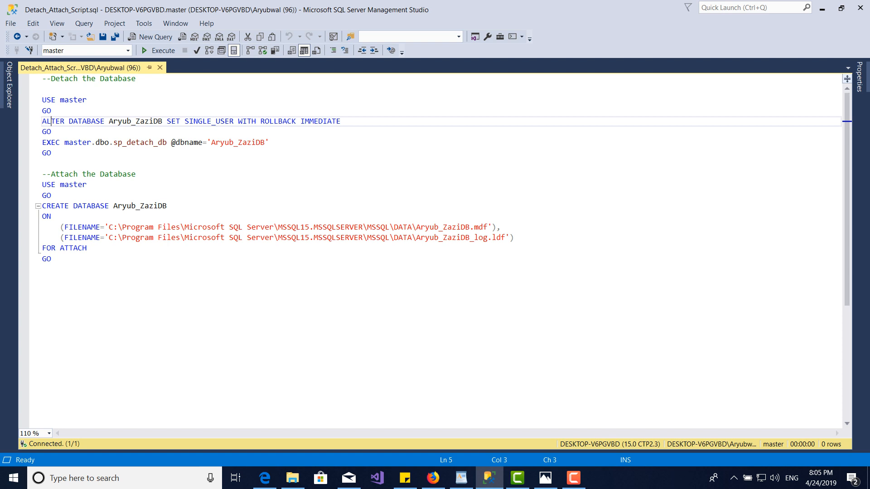
pyautogui.doubleClick(51, 121)
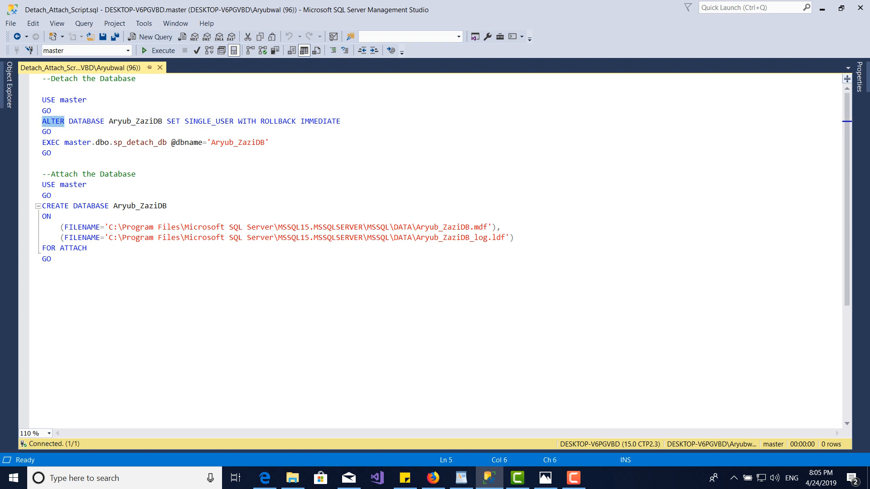
pyautogui.doubleClick(89, 121)
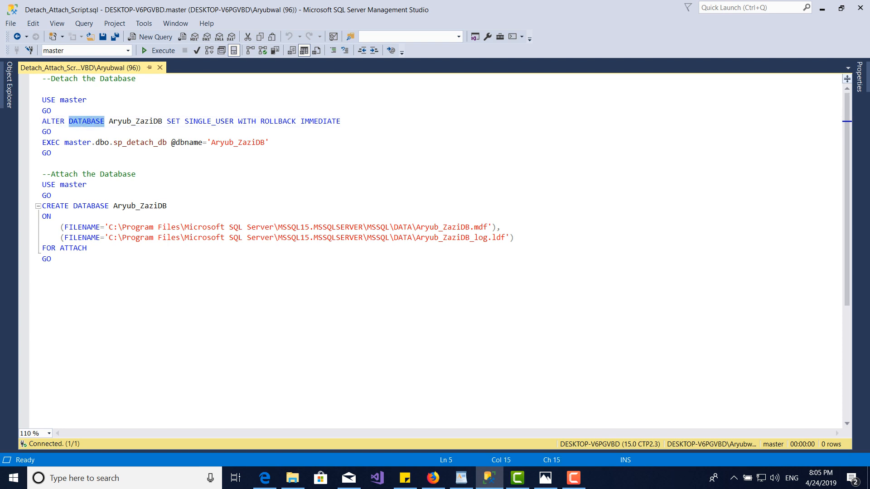
pyautogui.moveTo(108, 121); pyautogui.dragTo(162, 121)
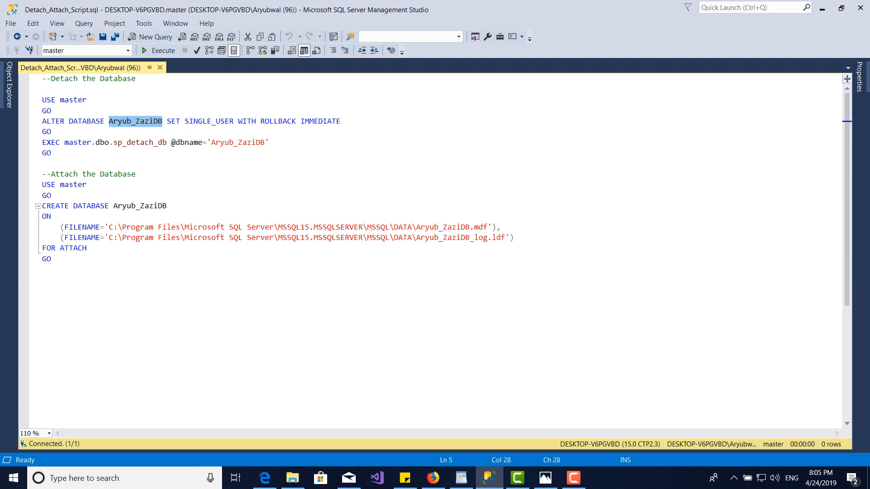
pyautogui.doubleClick(173, 121)
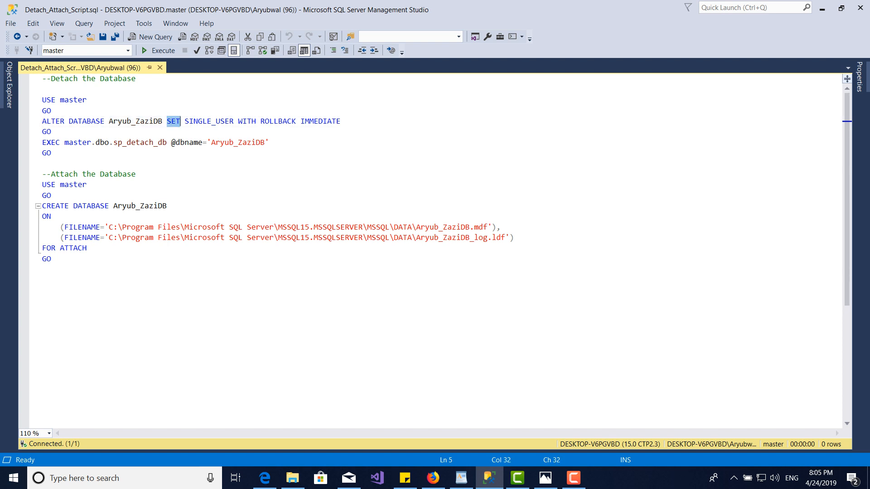
pyautogui.moveTo(233, 121); pyautogui.dragTo(185, 121)
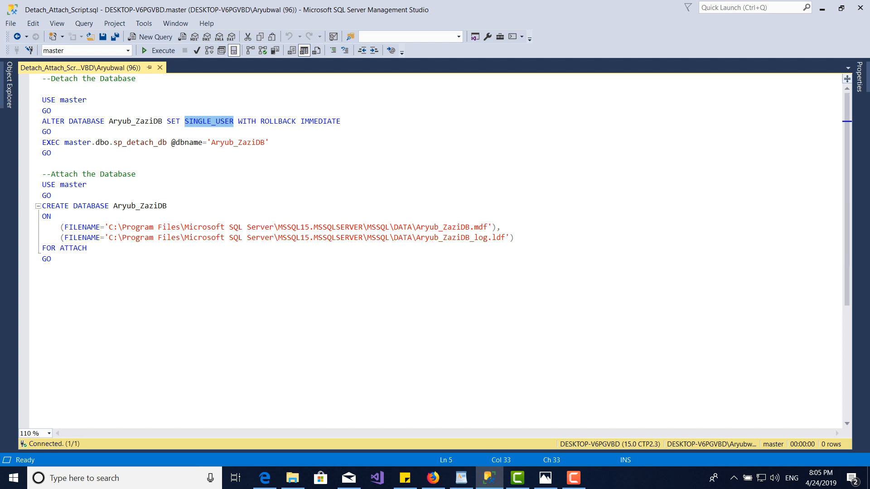
pyautogui.doubleClick(52, 142)
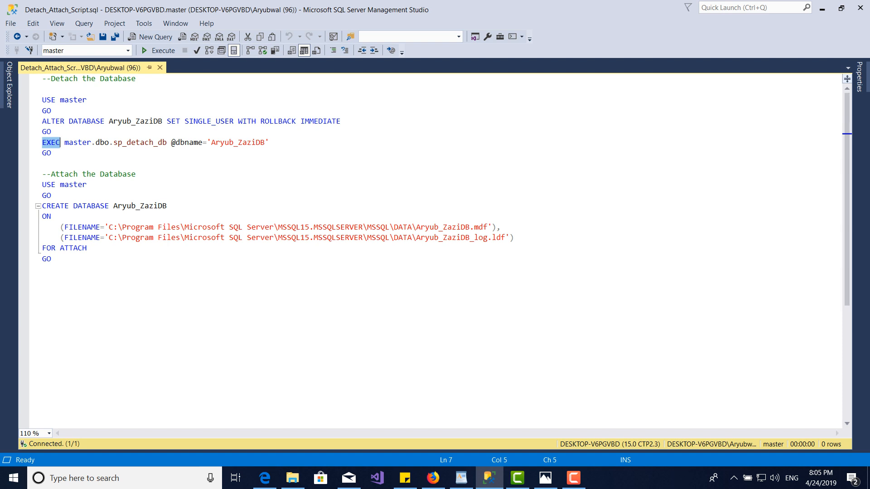
pyautogui.doubleClick(73, 142)
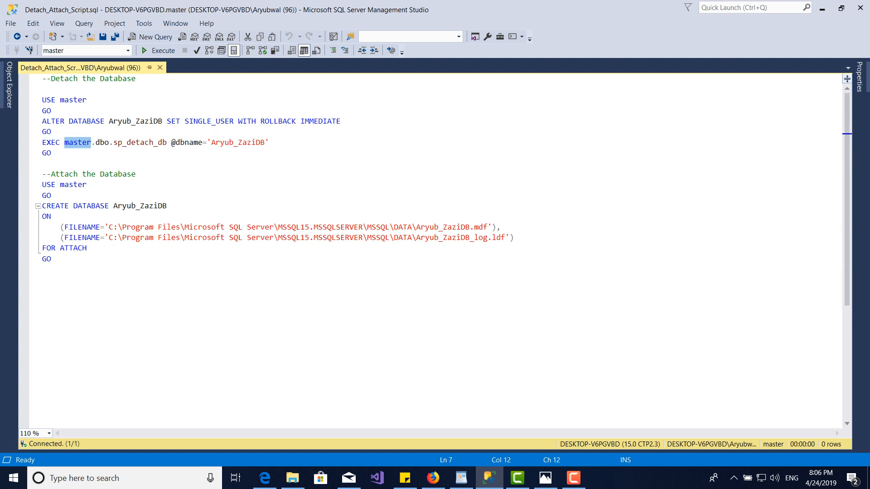
pyautogui.click(97, 142)
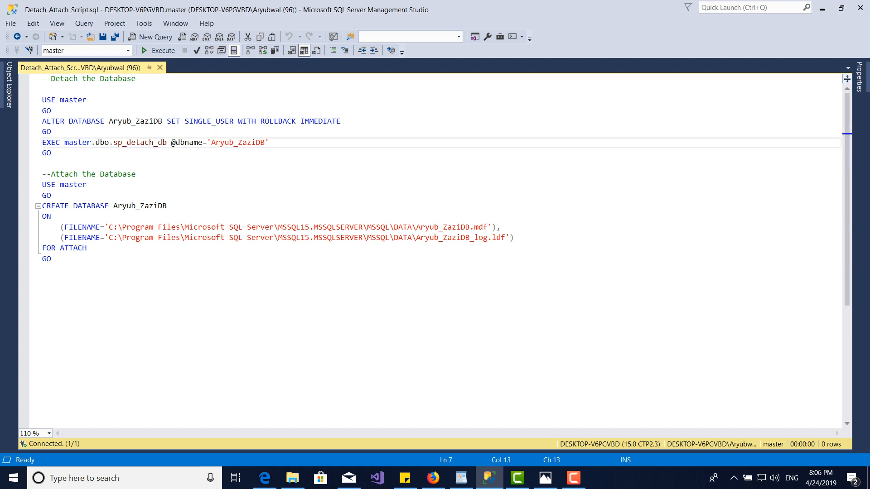
pyautogui.doubleClick(102, 142)
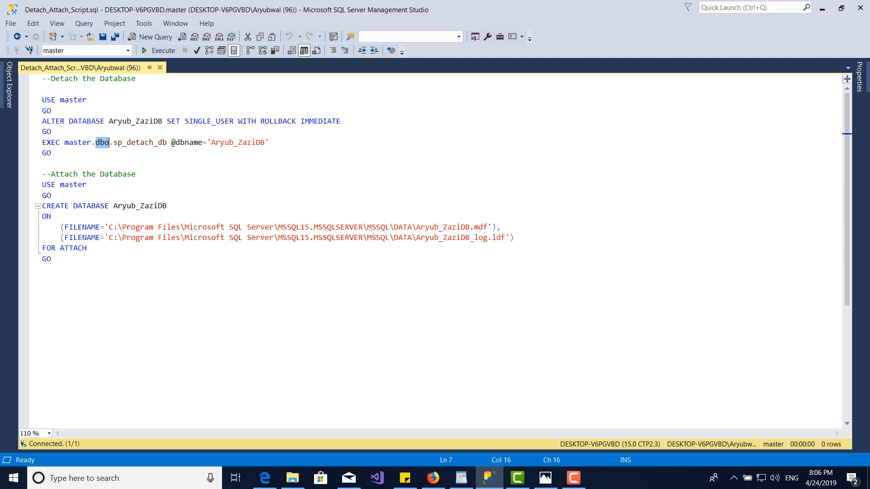
pyautogui.moveTo(113, 142); pyautogui.dragTo(269, 142)
pyautogui.click(251, 143)
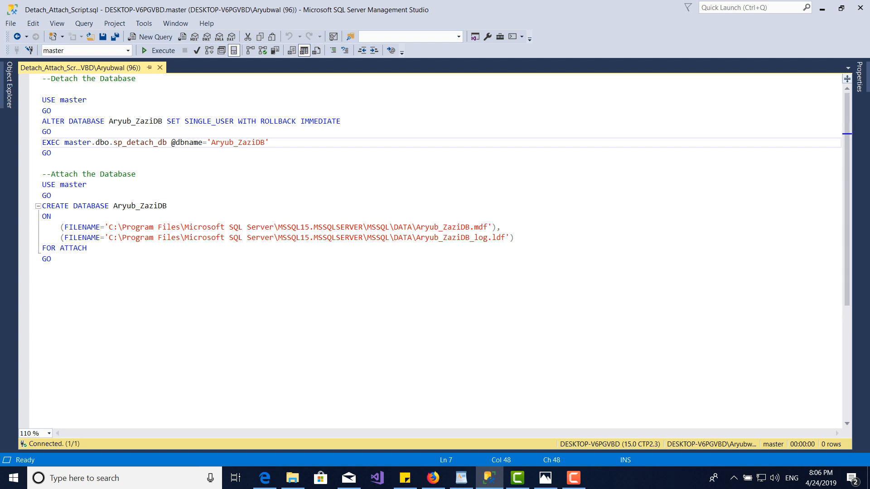
pyautogui.moveTo(64, 142); pyautogui.dragTo(269, 142)
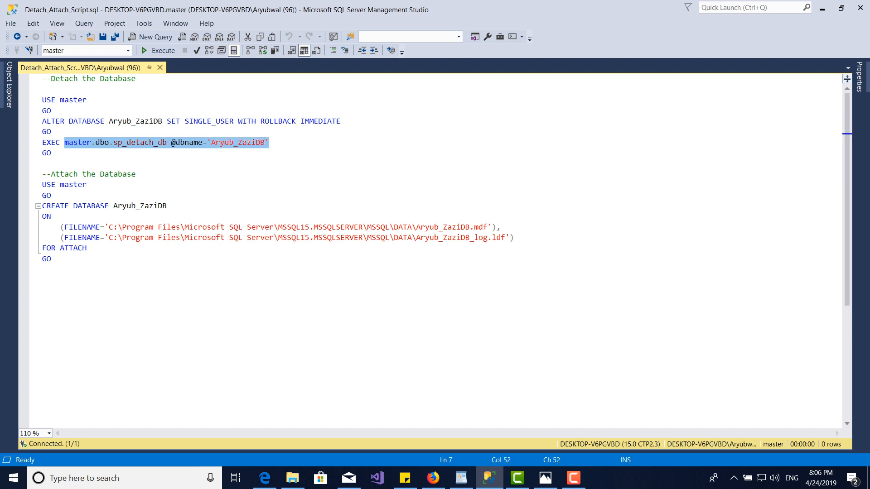
# Execute only the detach section of the script for Aryub_ZaziDB and refresh the server's Databases list.
pyautogui.moveTo(42, 164); pyautogui.dragTo(42, 100)
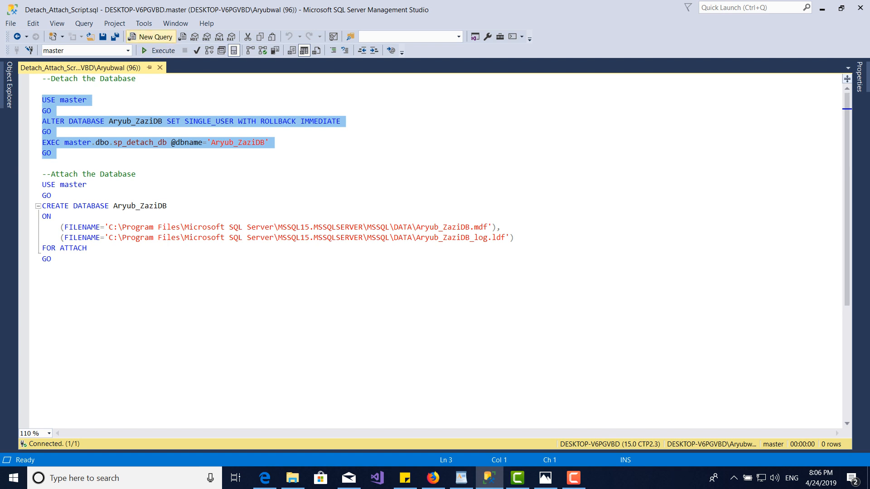
pyautogui.click(158, 50)
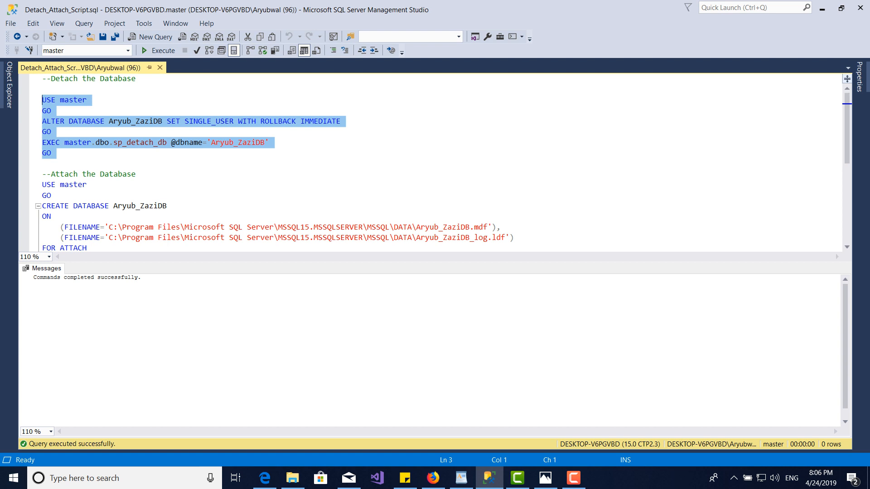
pyautogui.click(9, 85)
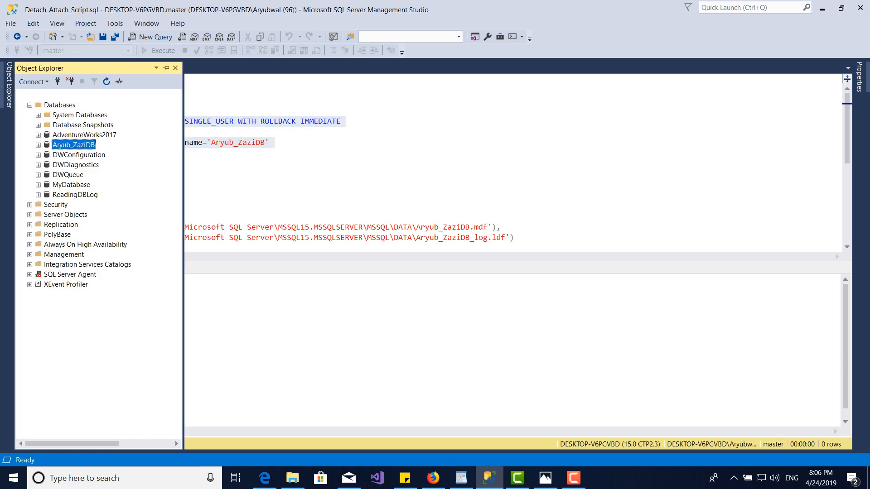
pyautogui.click(59, 105)
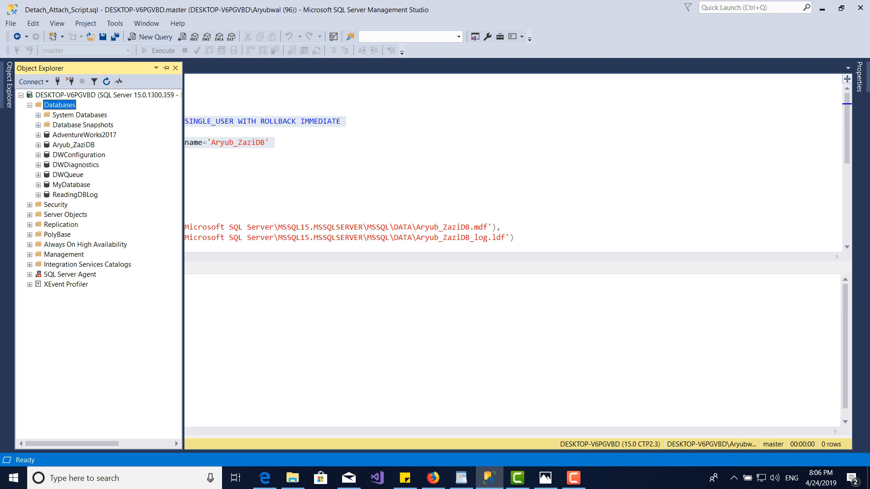
pyautogui.rightClick(52, 104)
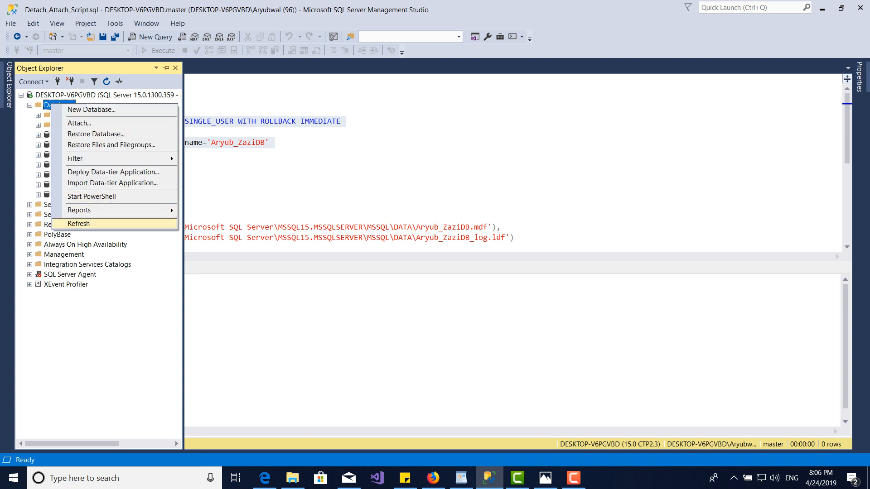
pyautogui.click(79, 224)
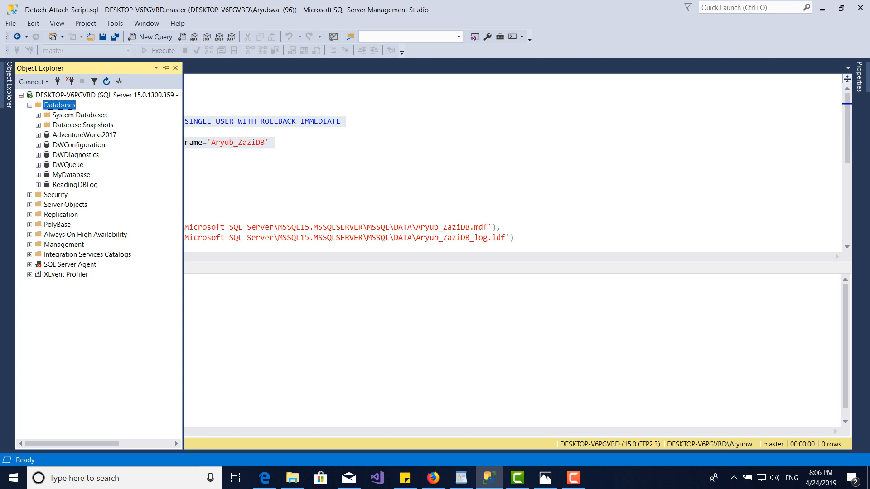
# Enlarge the query area and examine the attach section's CREATE DATABASE statement with its .mdf and .ldf FILENAME paths.
pyautogui.click(345, 216)
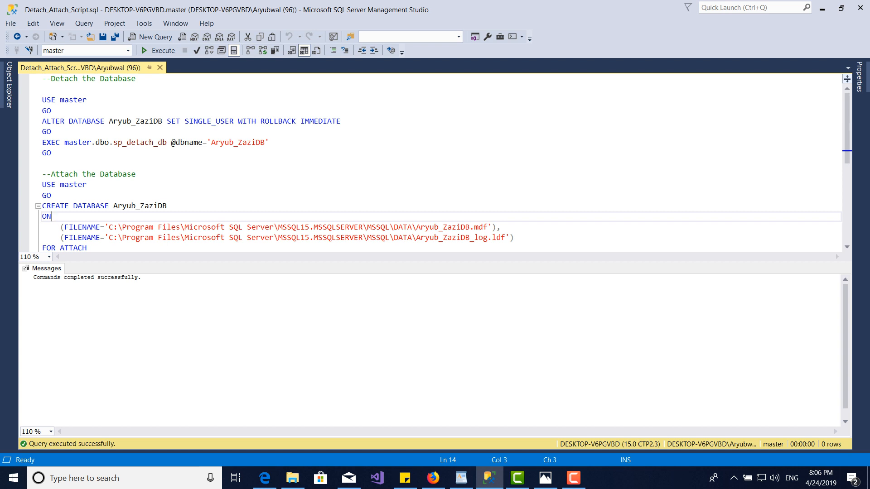
pyautogui.moveTo(435, 262); pyautogui.dragTo(435, 339)
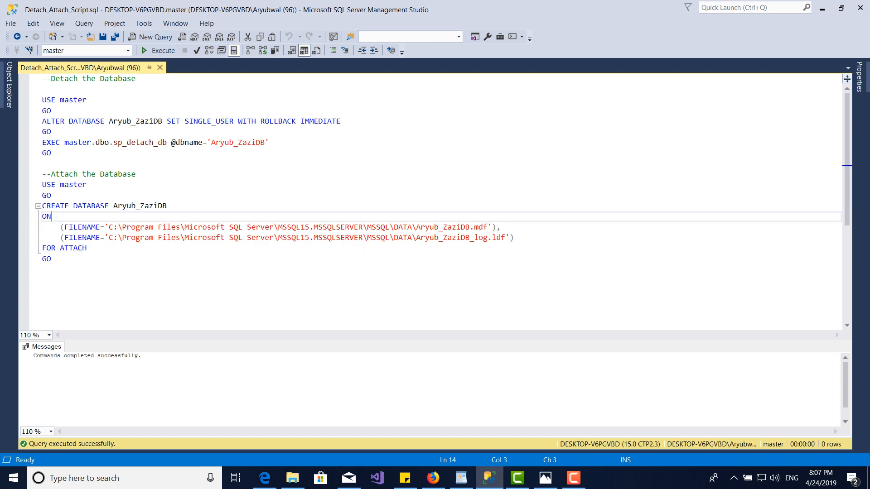
pyautogui.moveTo(51, 196); pyautogui.dragTo(42, 185)
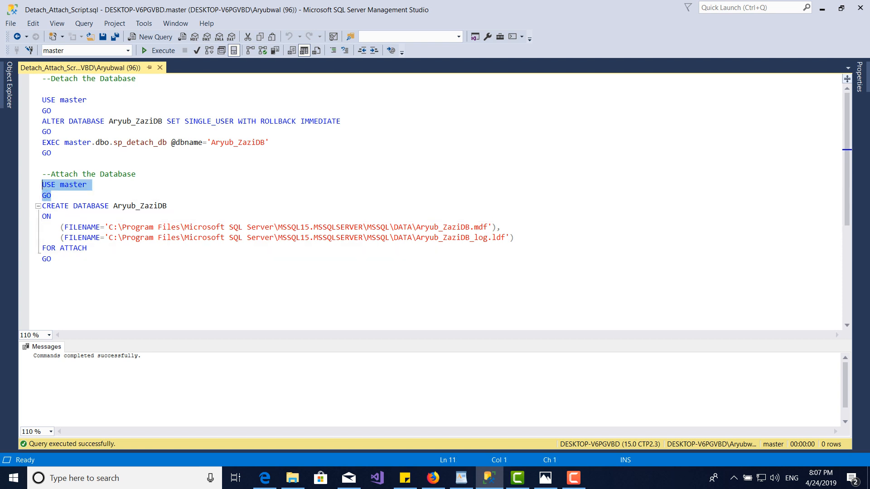
pyautogui.doubleClick(54, 206)
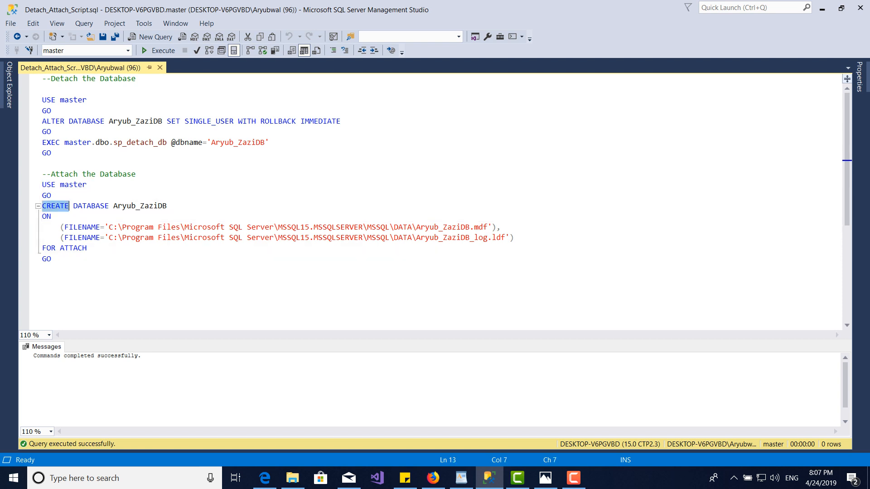
pyautogui.moveTo(69, 206); pyautogui.dragTo(168, 206)
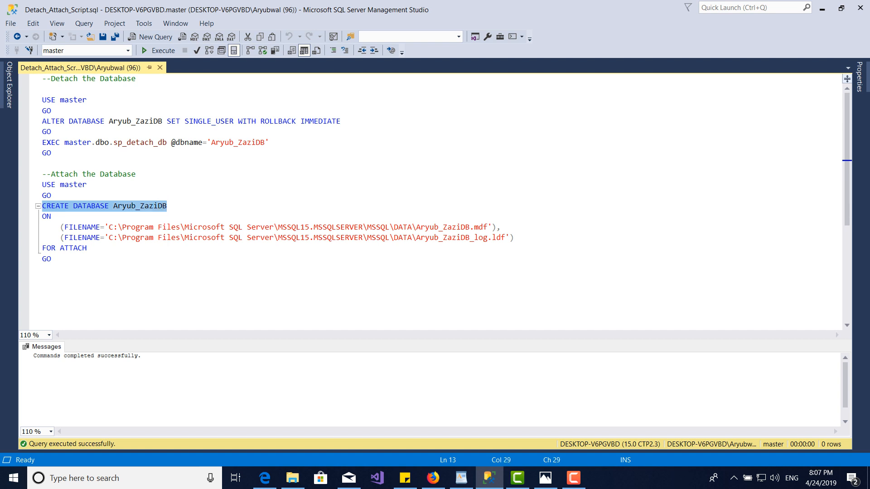
pyautogui.moveTo(52, 217); pyautogui.dragTo(514, 238)
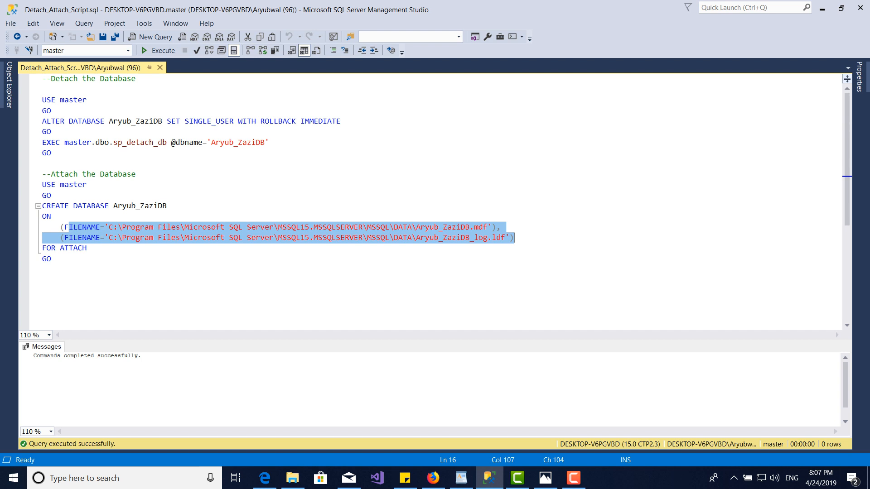
pyautogui.doubleClick(82, 227)
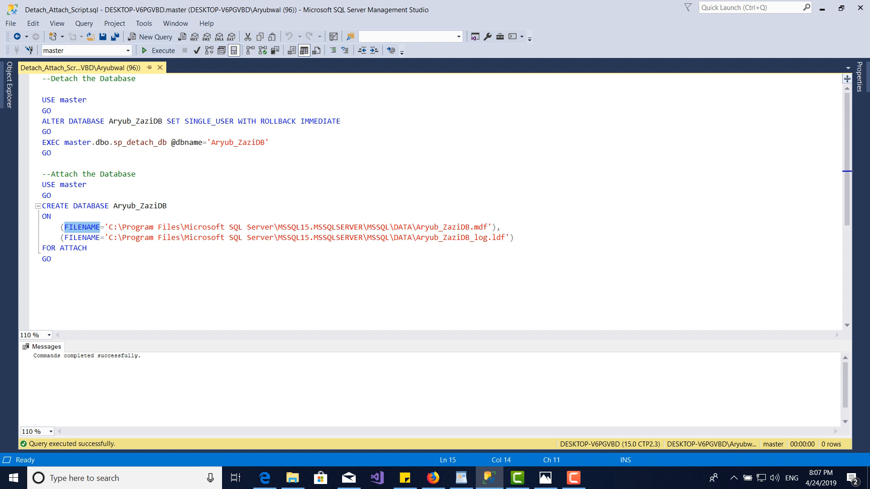
# Execute only the attach section, from USE master through FOR ATTACH and GO, then refresh the Databases list and select Aryub_ZaziDB.
pyautogui.moveTo(52, 259); pyautogui.dragTo(42, 185)
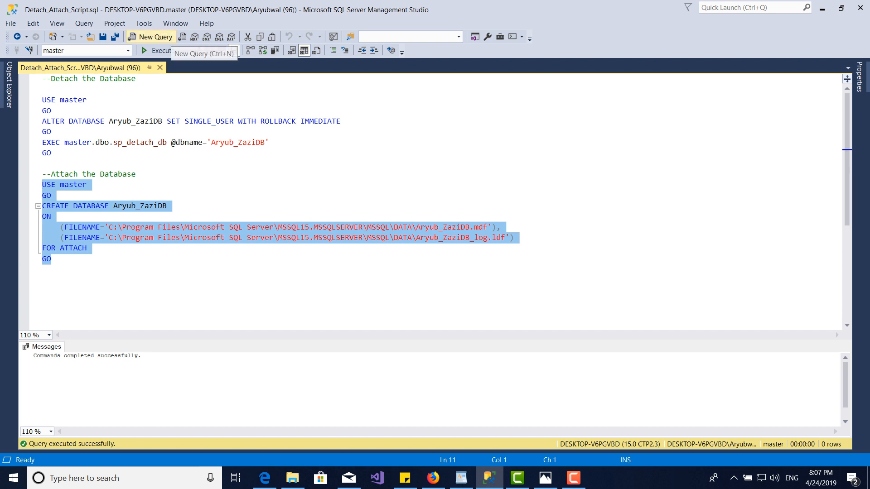
pyautogui.click(160, 50)
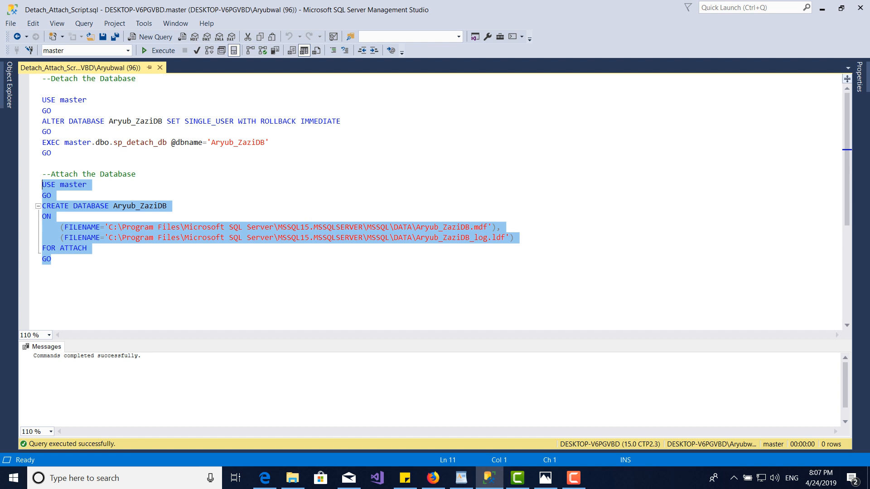
pyautogui.click(9, 85)
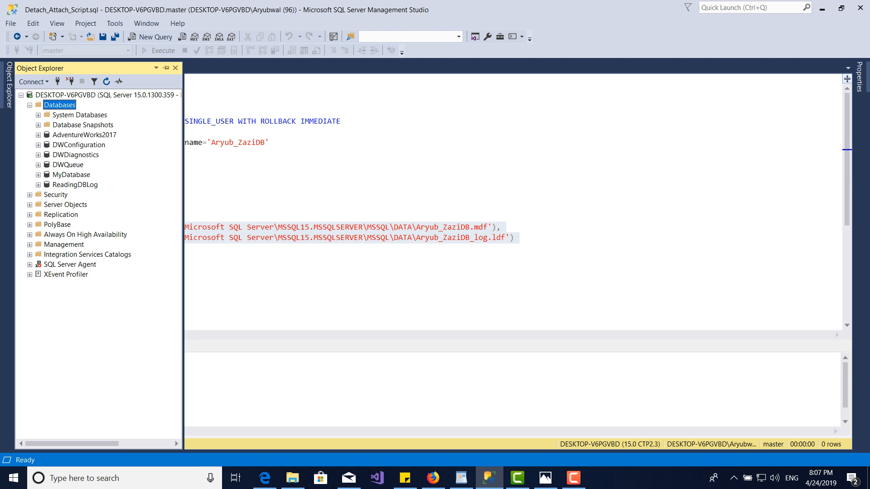
pyautogui.rightClick(64, 105)
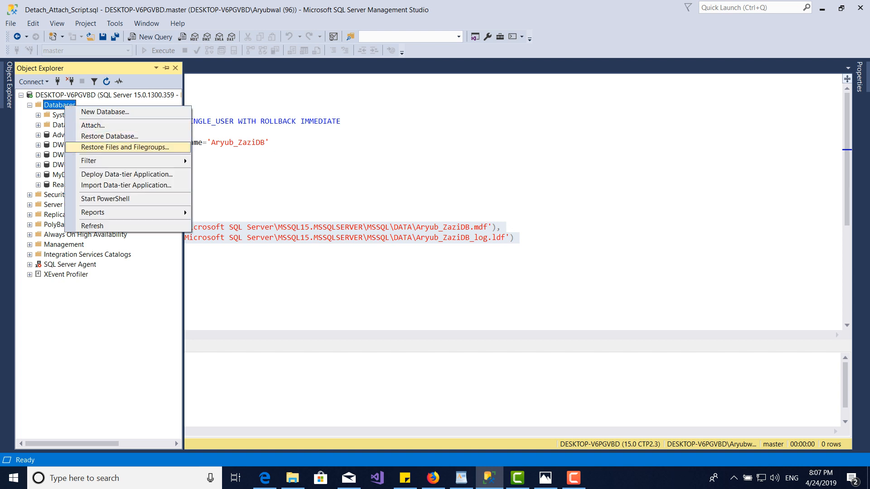
pyautogui.click(104, 225)
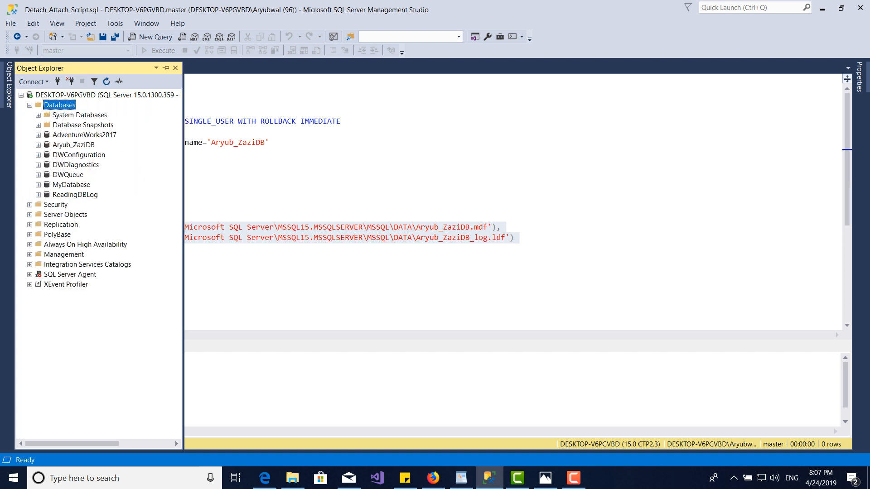
pyautogui.click(73, 145)
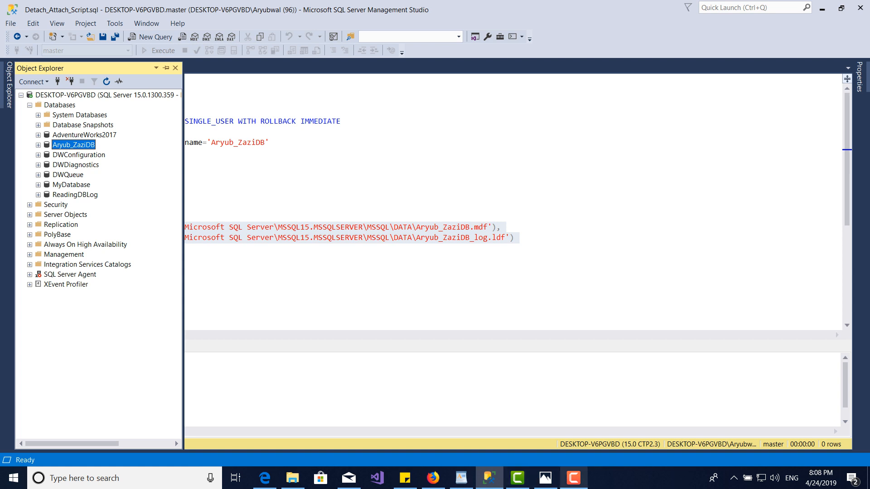
pyautogui.click(574, 478)
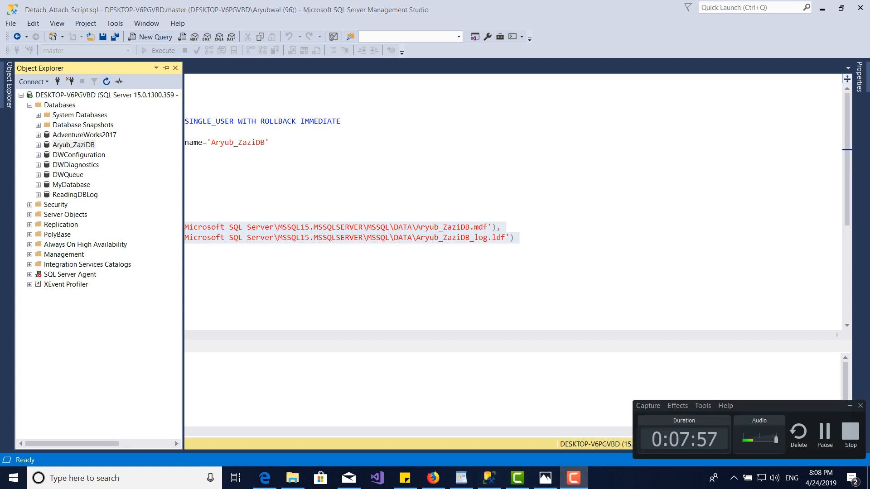